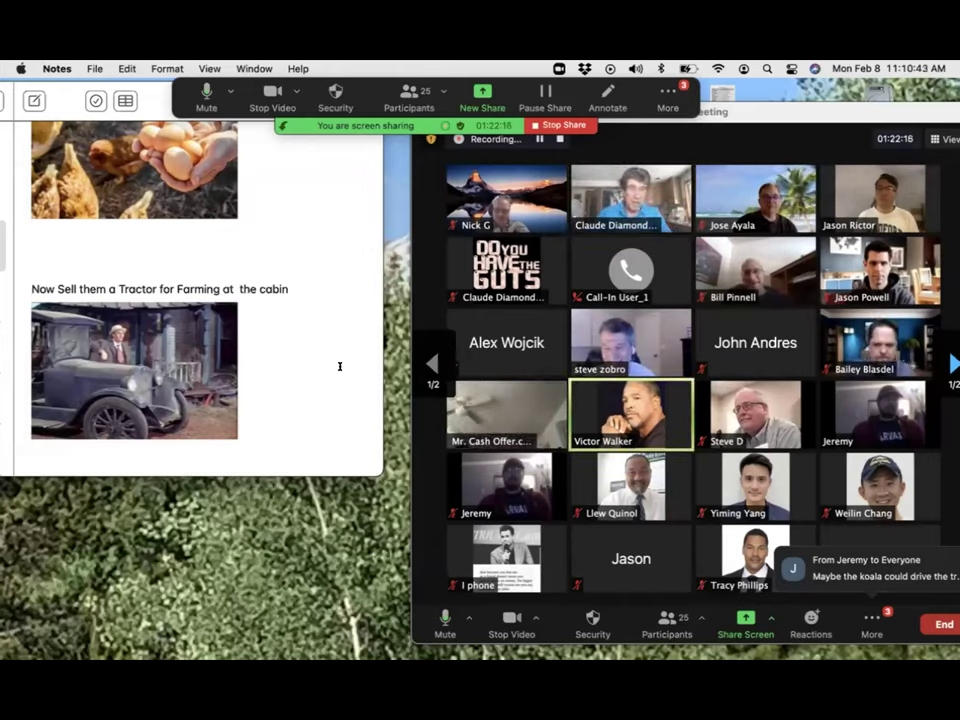
- Nudge the Zoom meeting window left and down, then return to the Notes tractor page
click(771, 113)
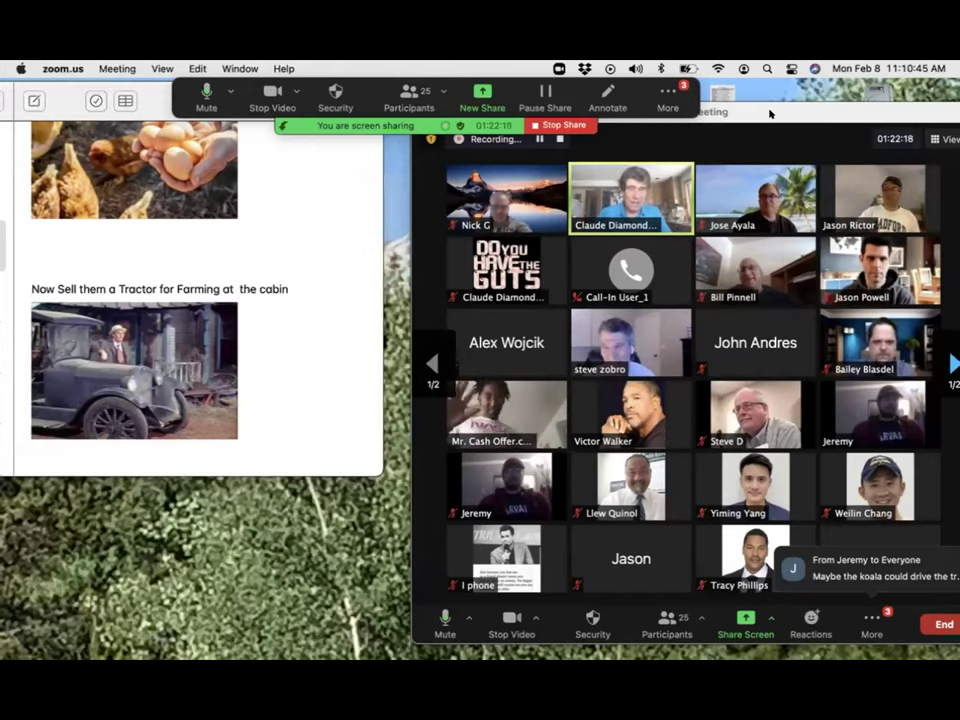
drag(771, 113, 736, 131)
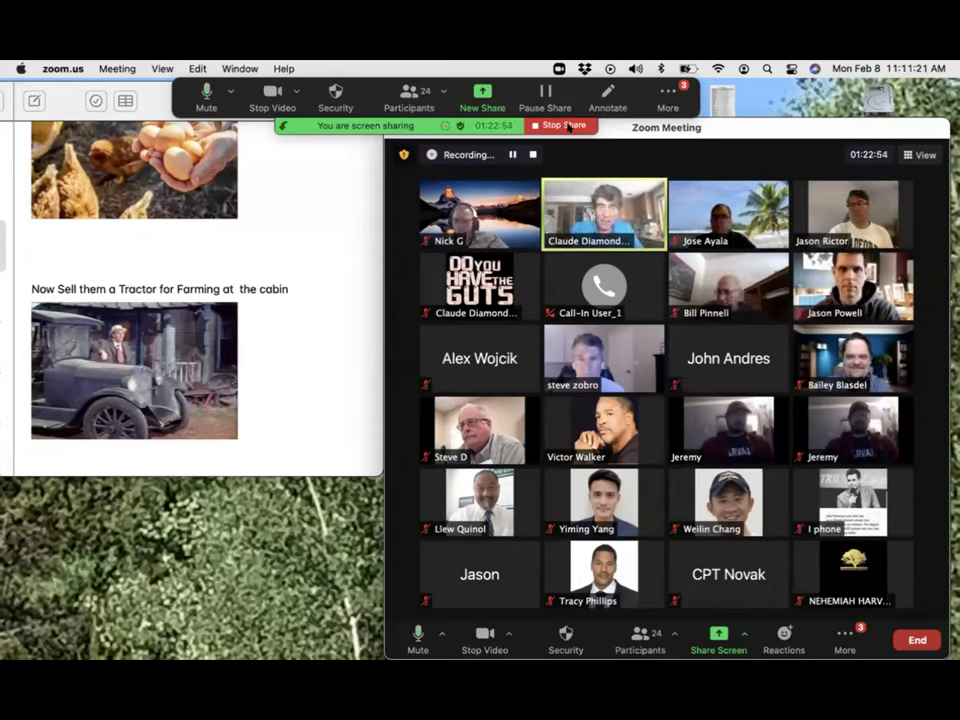
click(285, 208)
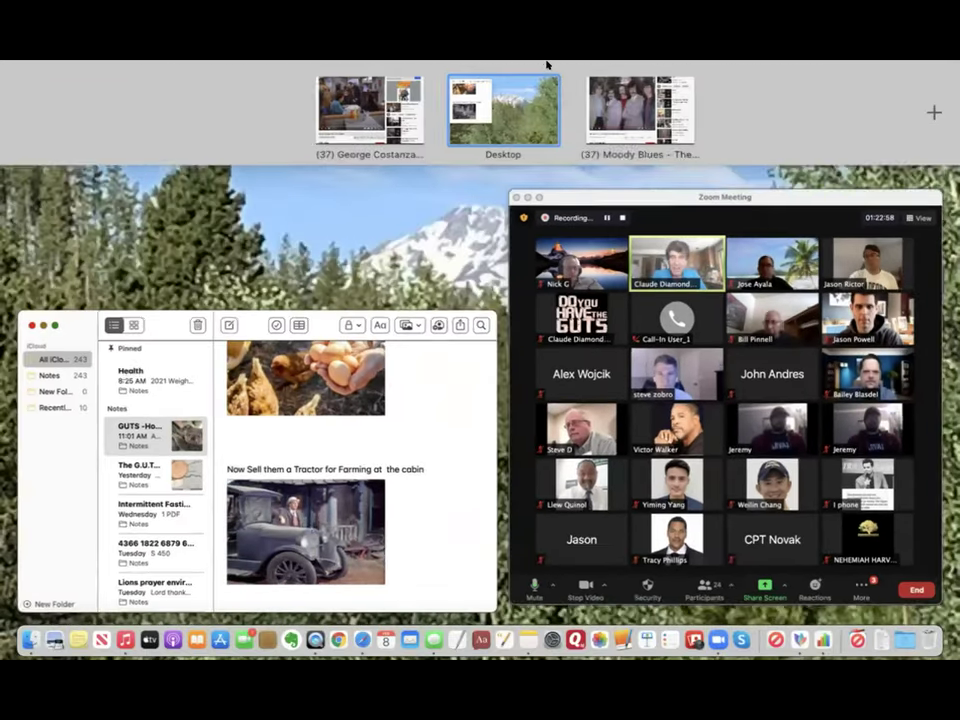